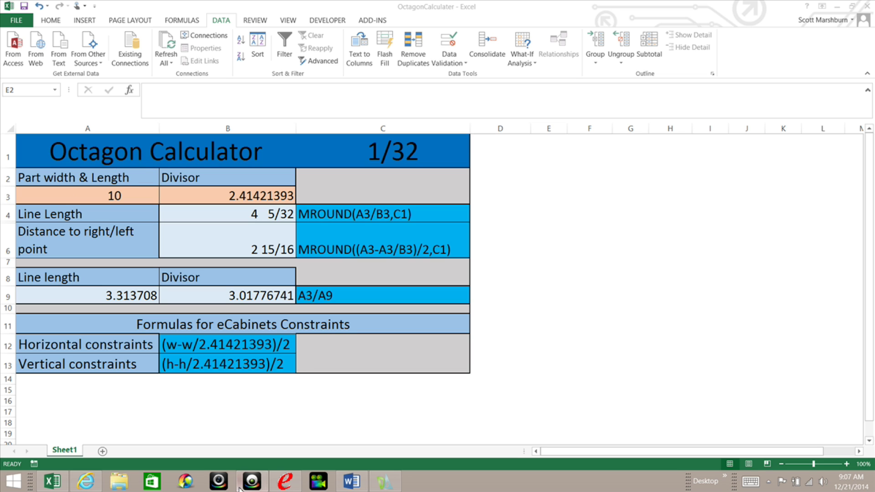
- Switch to eCabinet Systems to view the octagon drawing with its constraint formula dimensions
left_click(285, 481)
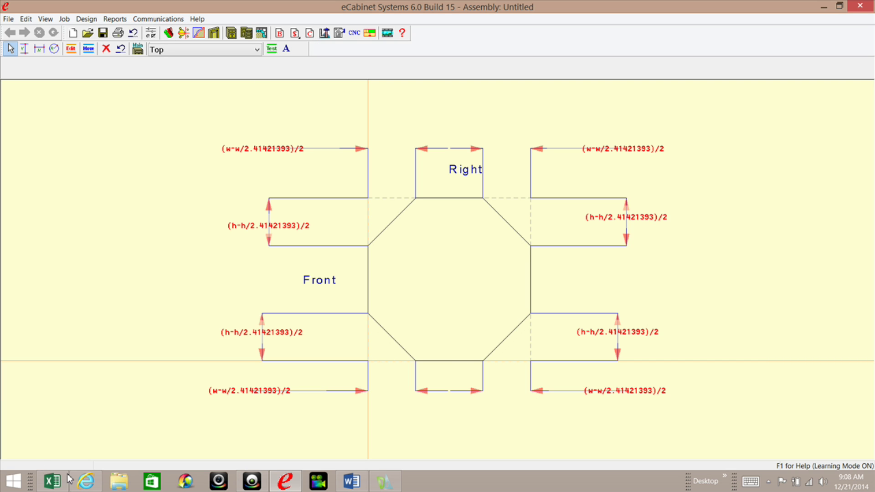
- Switch back to the OctagonCalculater workbook in Excel
left_click(285, 481)
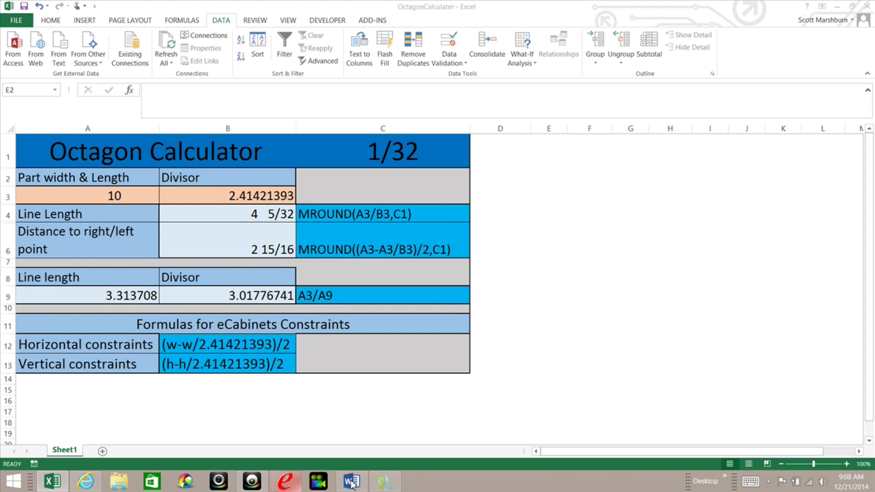
- Show the octagon drawing in DraftSight and select its 2.343146 dimension
left_click(386, 482)
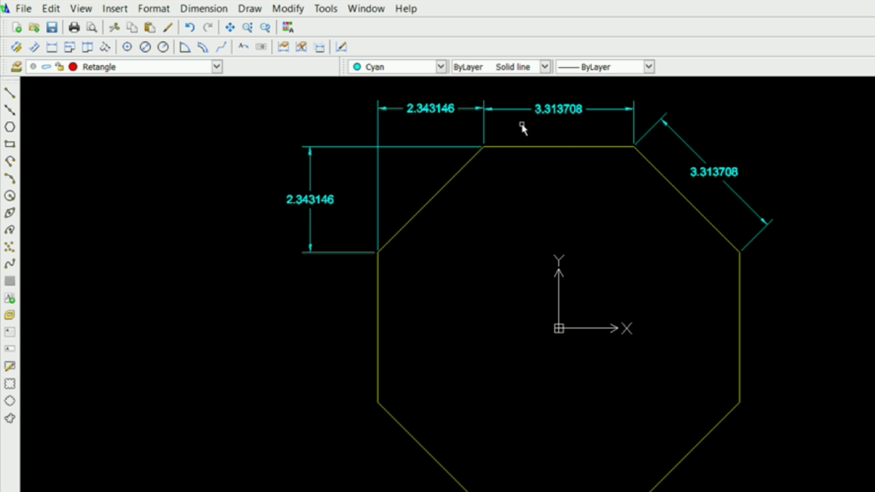
left_click(453, 108)
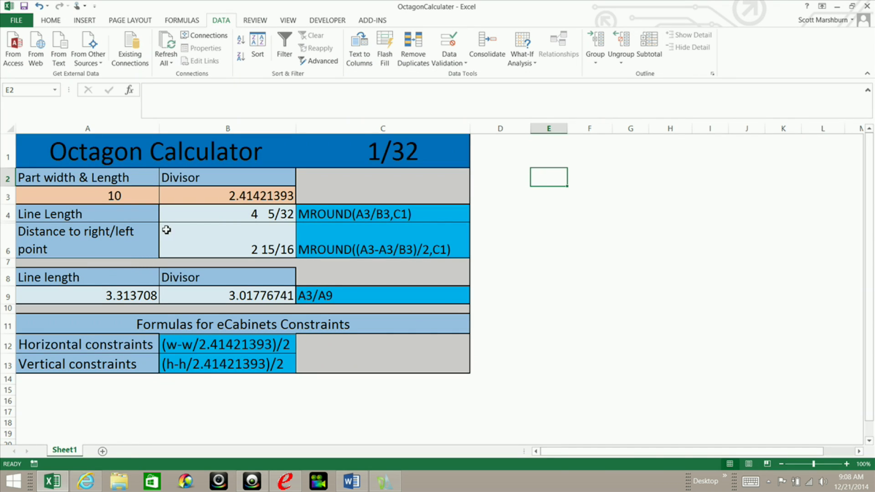
- Enter 8 as the part width and length in cell A3
left_click(94, 197)
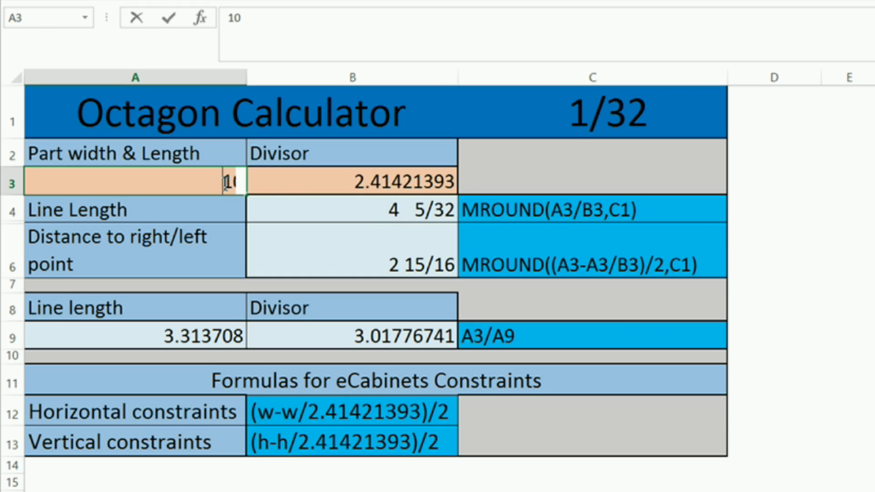
type("8")
left_click(307, 186)
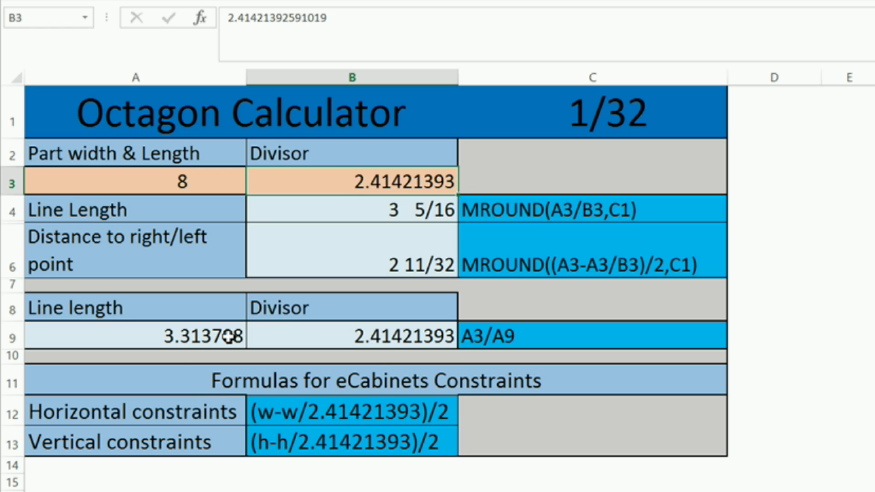
- Review the divisor formula in B9, divisor value in B3, line-length formula in B4 and note in C4
left_click(337, 341)
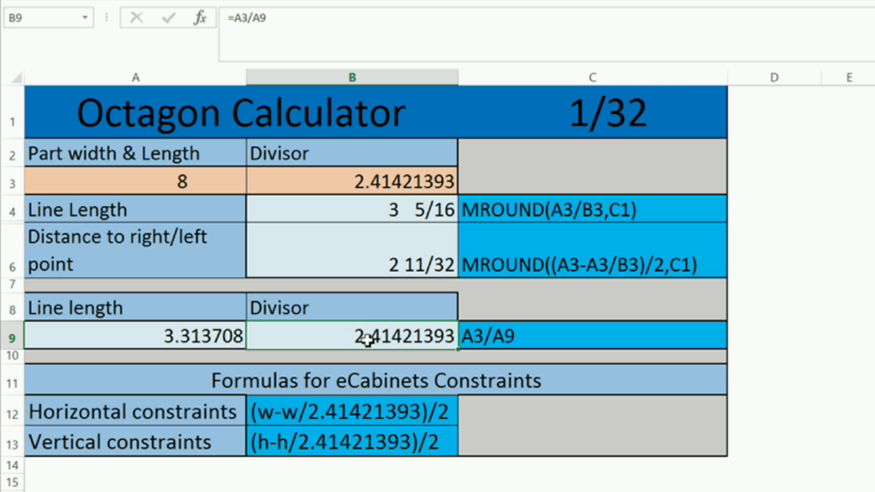
left_click(324, 191)
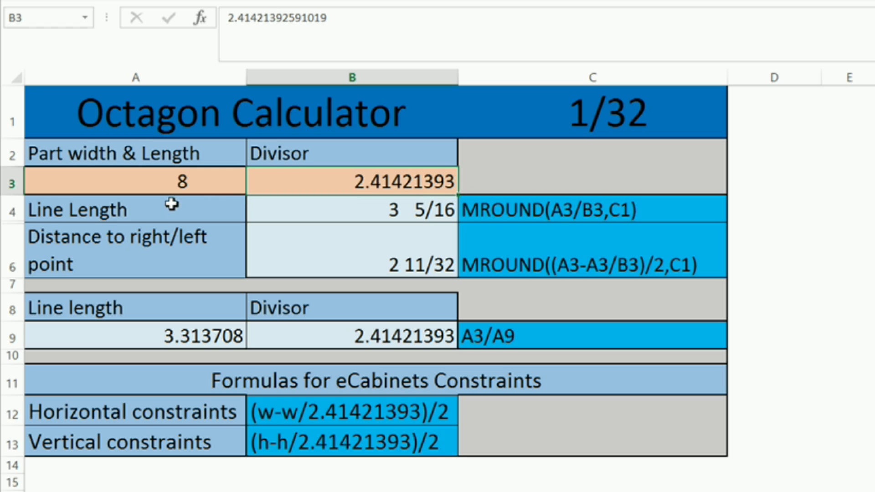
left_click(371, 210)
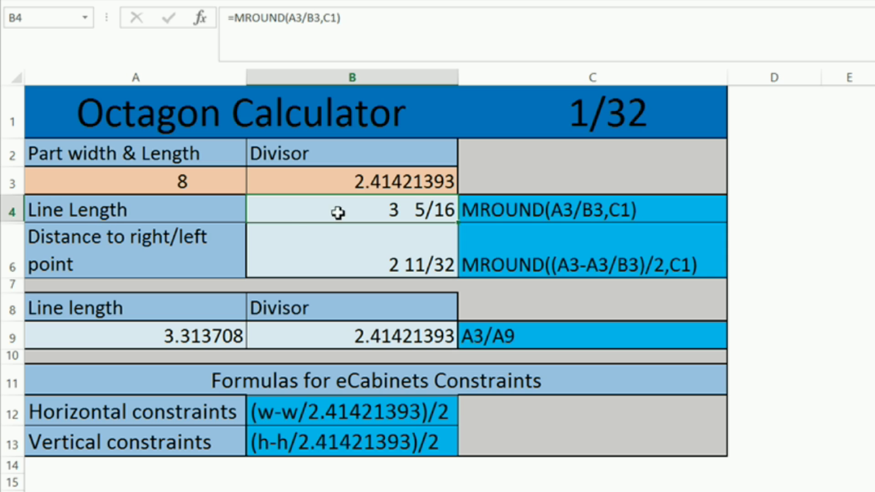
left_click(507, 216)
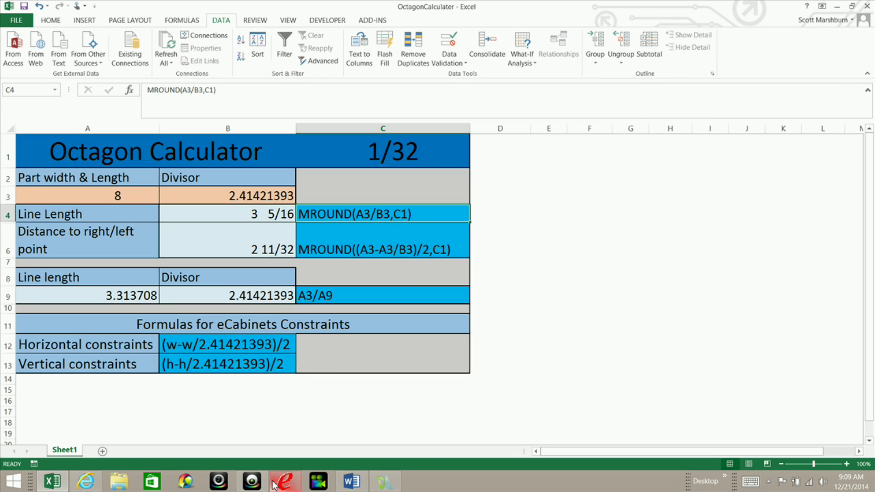
left_click(286, 481)
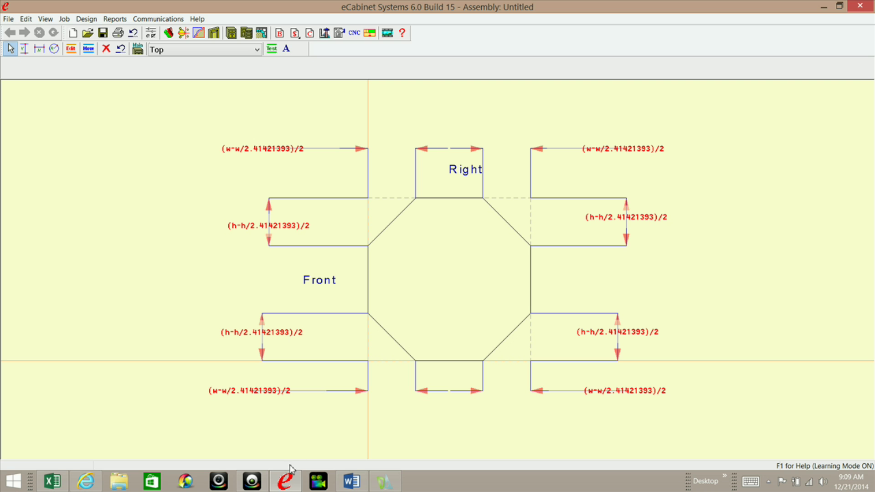
left_click(286, 481)
left_click(86, 482)
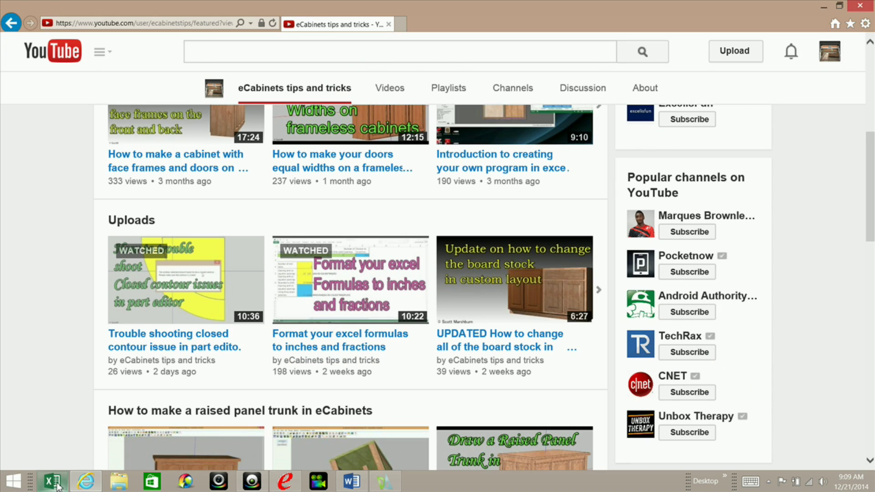
left_click(53, 481)
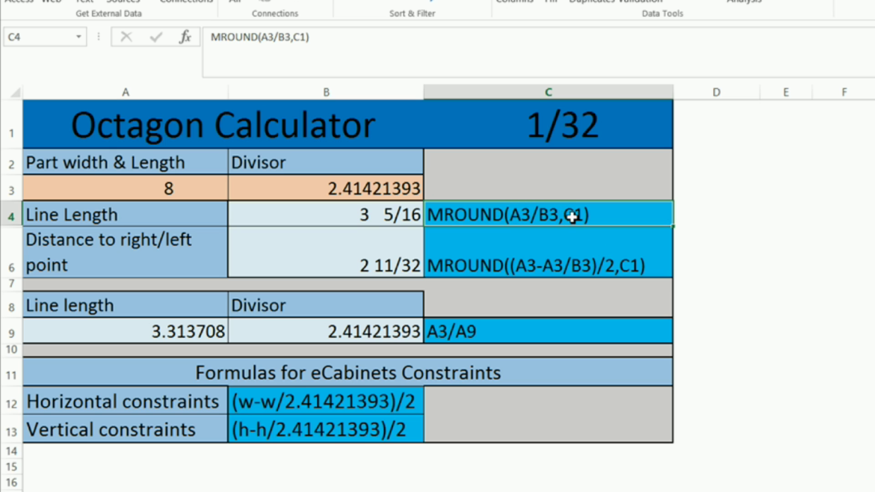
- Try 1/64 in the C1 rounding dropdown, restore 1/32, and view B6's MROUND formula
left_click(553, 129)
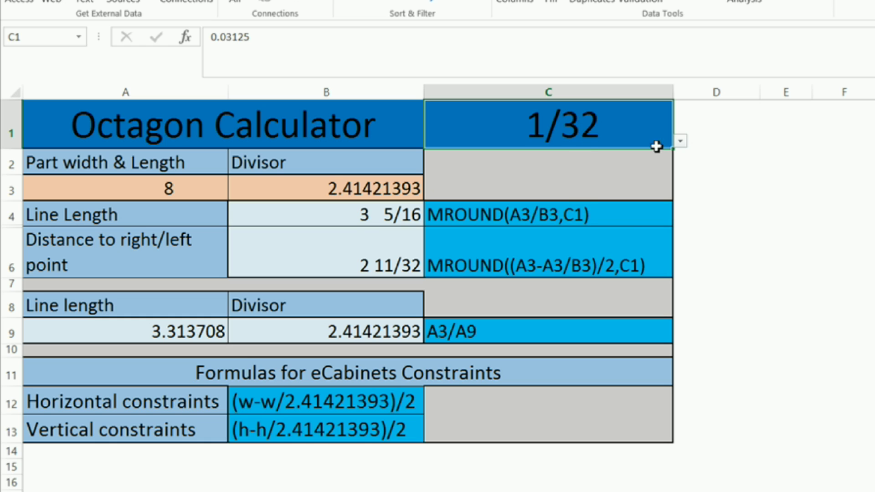
left_click(680, 142)
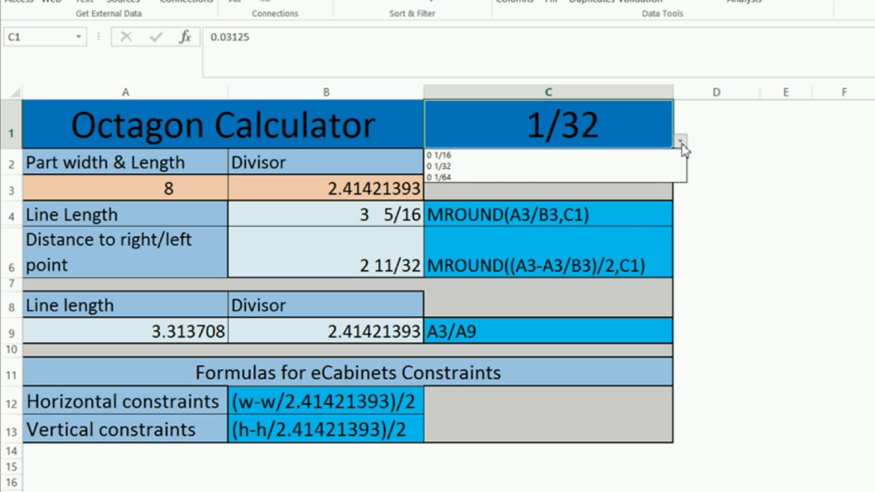
left_click(563, 155)
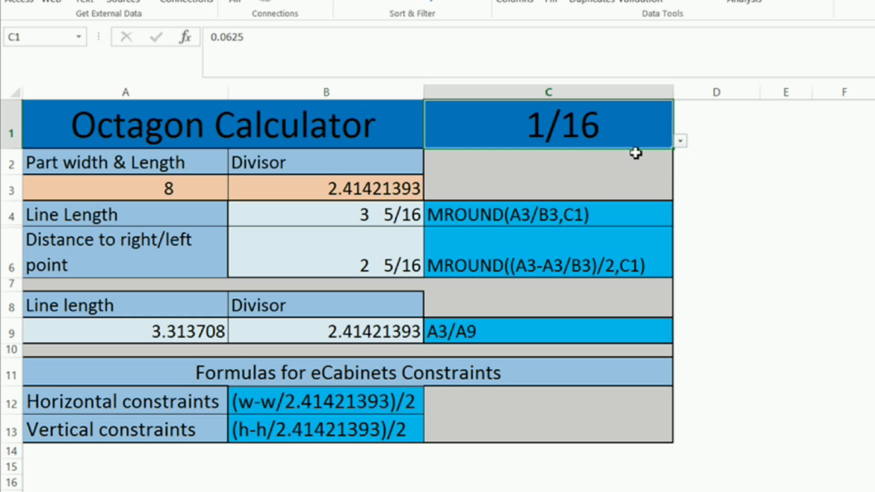
left_click(680, 142)
left_click(679, 166)
left_click(681, 141)
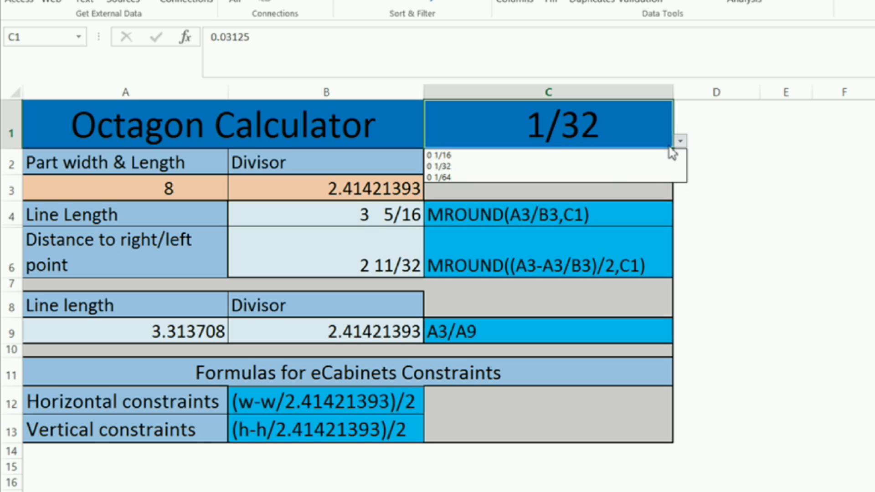
left_click(612, 177)
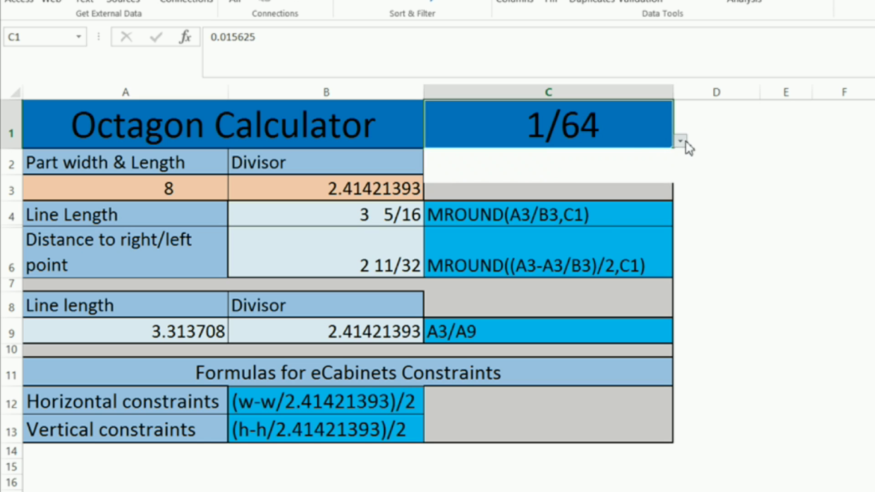
left_click(680, 142)
left_click(593, 162)
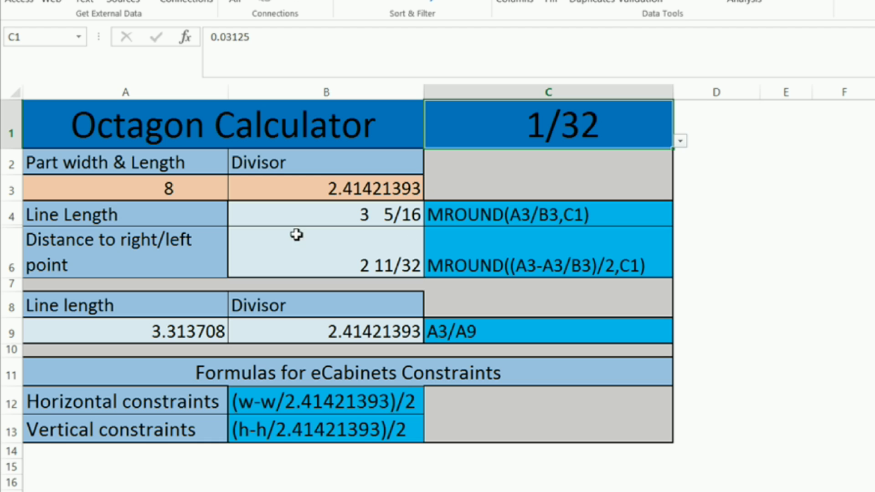
left_click(373, 259)
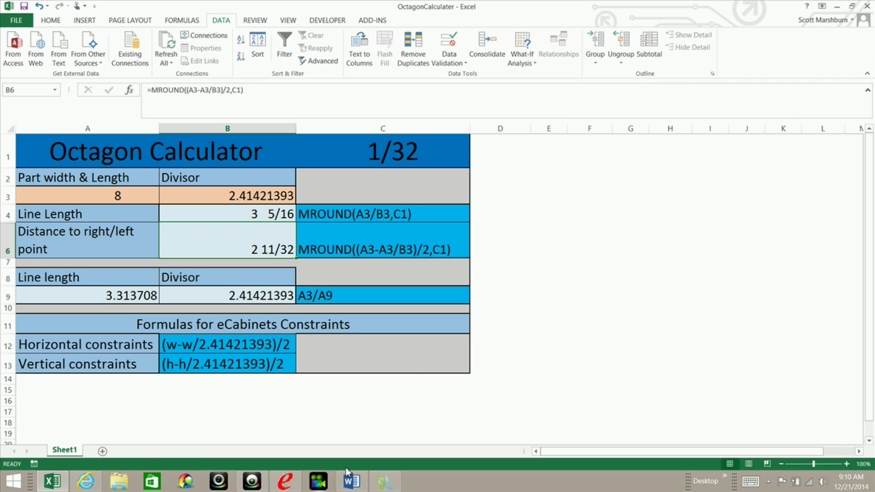
- Show the DraftSight drawing with 3.313708 sides and 2.343146 corner offsets
left_click(392, 486)
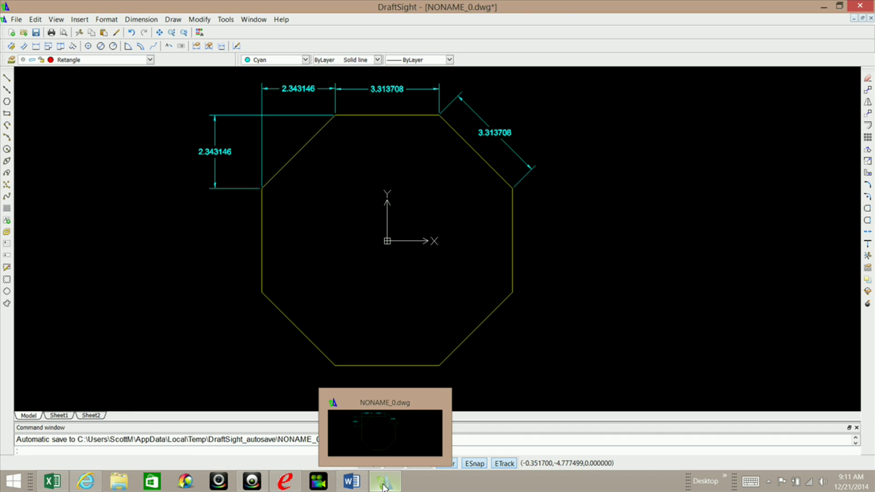
- In Excel, inspect C6's MROUND text, A3's part size, B6's distance formula and B12's horizontal constraint
left_click(155, 473)
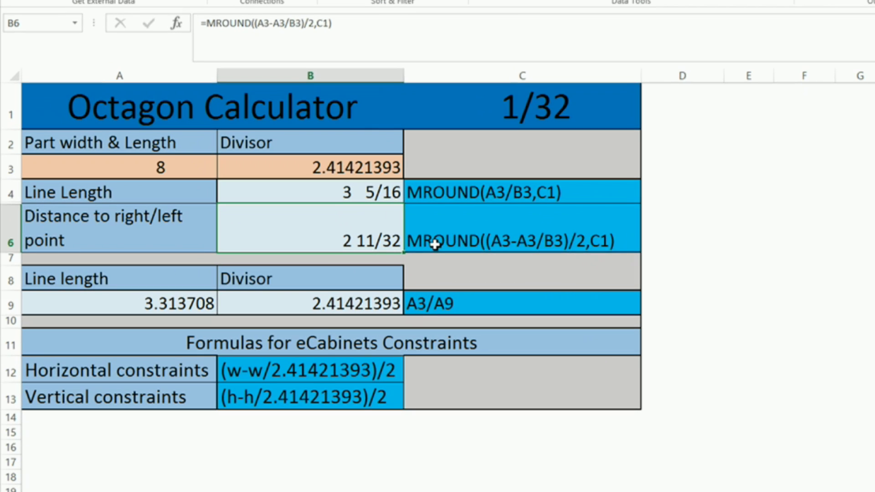
left_click(368, 250)
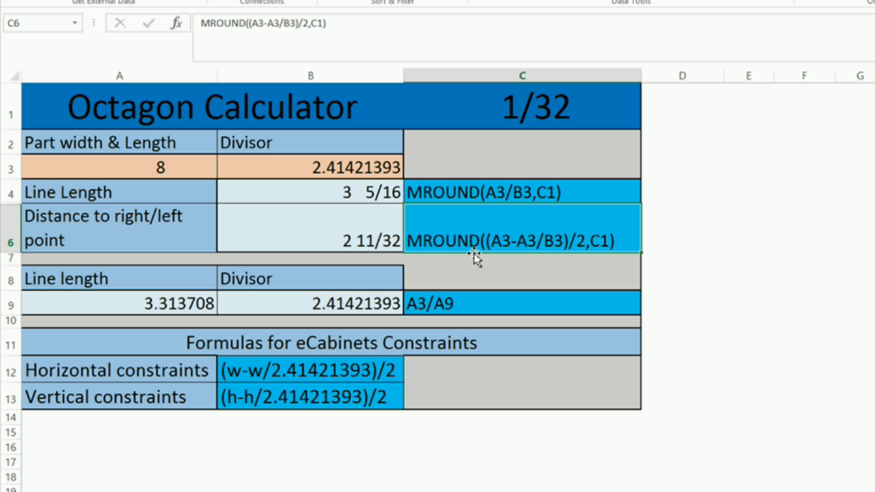
left_click(161, 171)
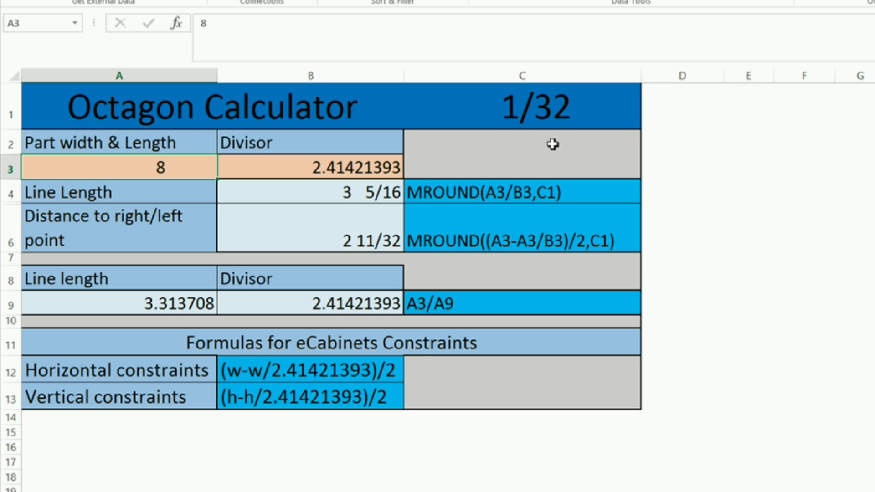
left_click(310, 233)
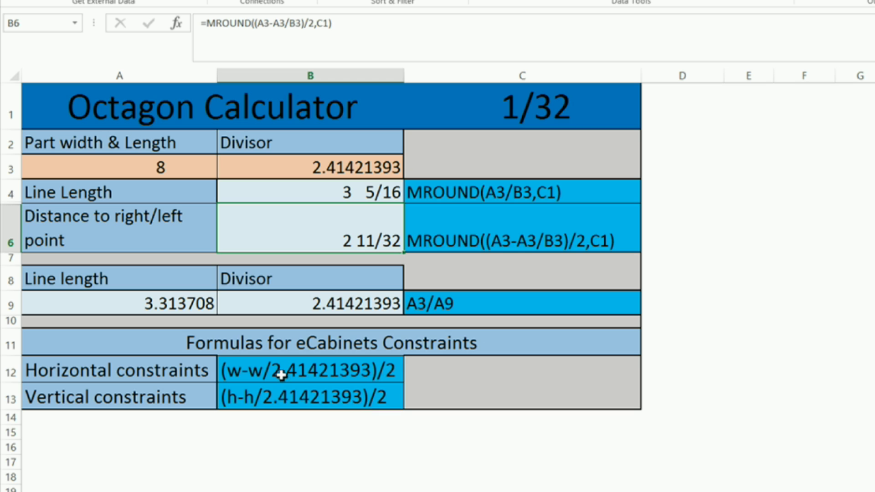
left_click(252, 377)
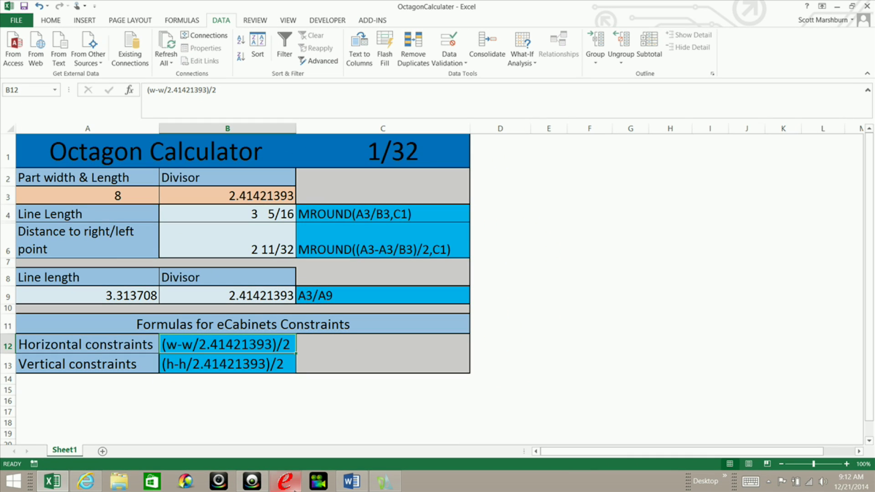
- Test the eCabinet octagon part at Cabinet Width 8 and Cabinet Depth 8, then close the test dialog
left_click(285, 482)
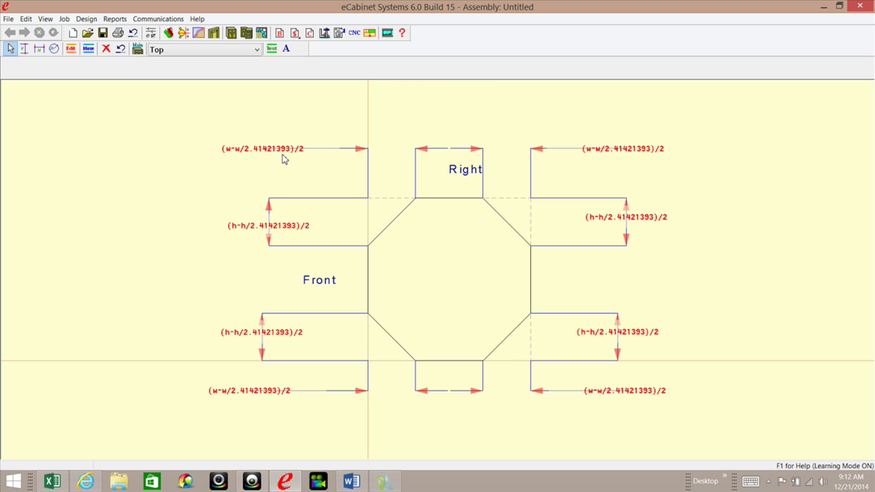
left_click(272, 49)
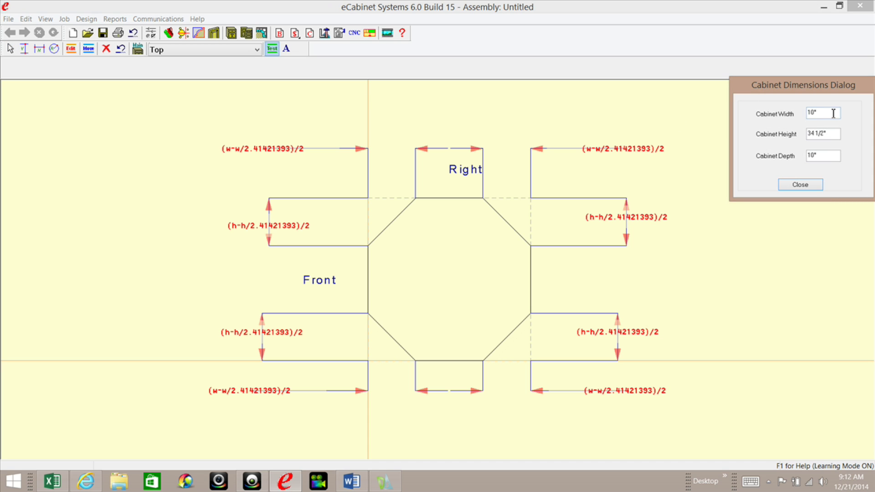
double_click(834, 113)
type("8")
double_click(826, 155)
type("8")
key("Return")
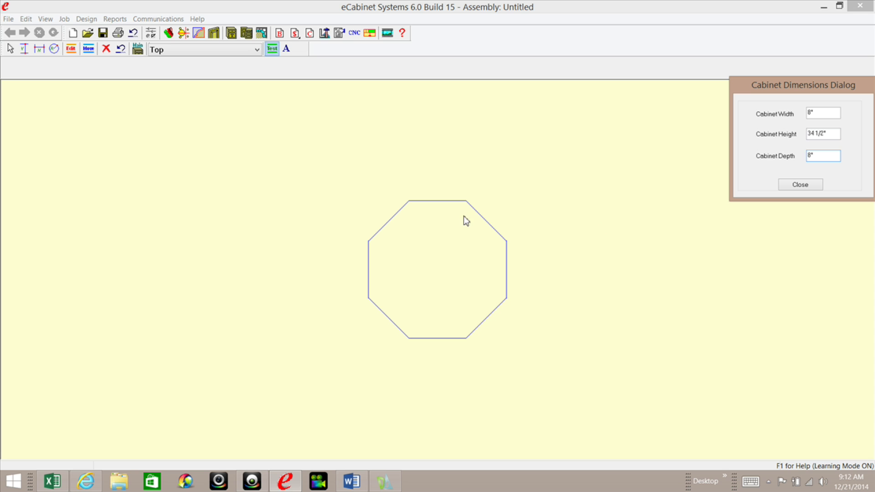
left_click(801, 186)
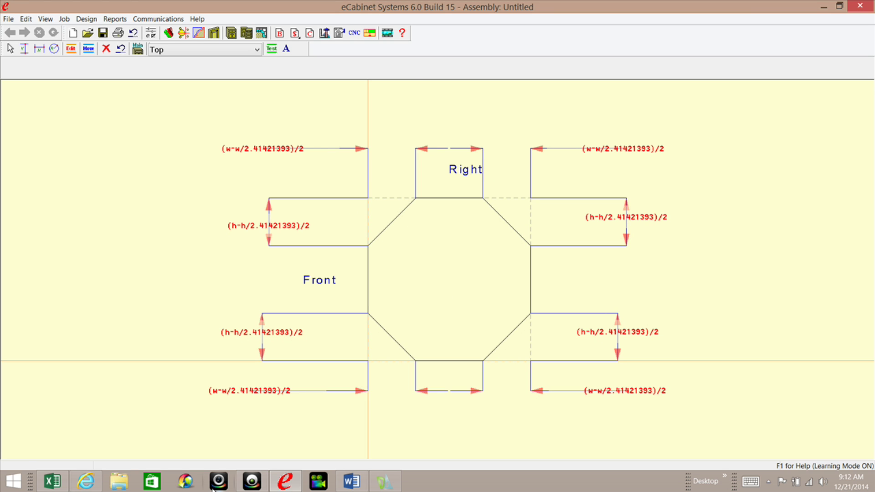
- In Excel, view B6's 2 11/32 distance formula and the MROUND description in C6
left_click(52, 481)
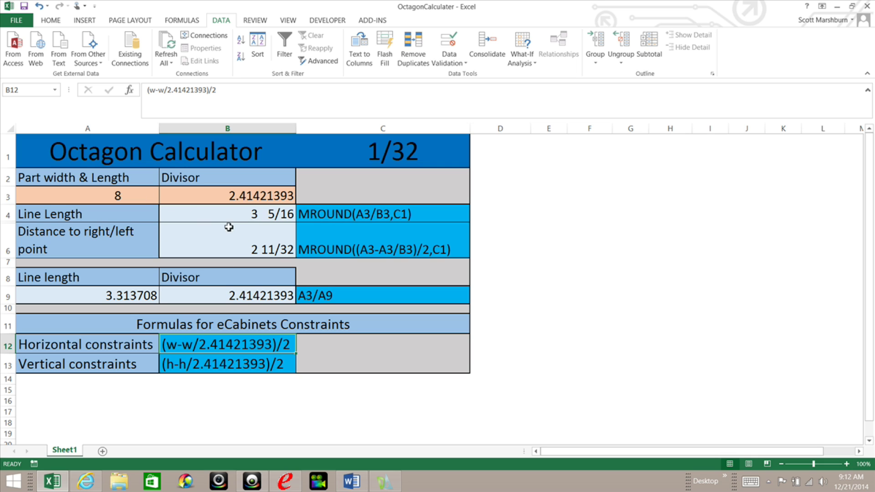
left_click(239, 246)
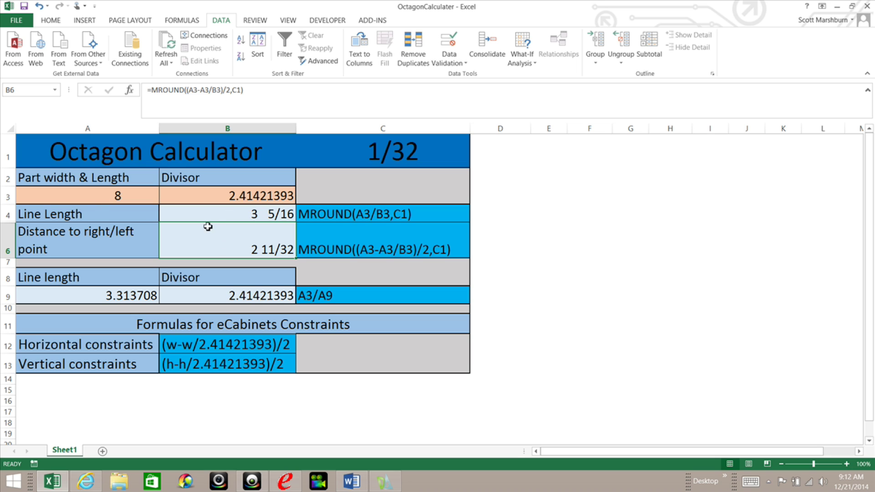
left_click(368, 254)
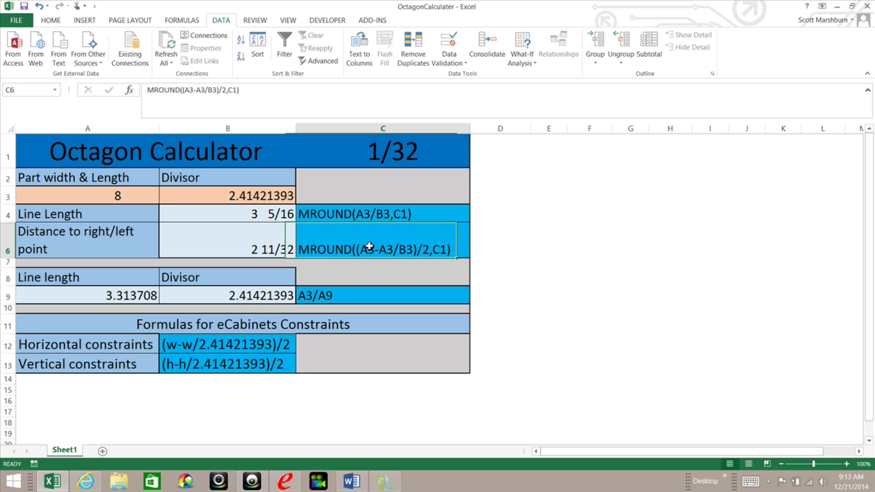